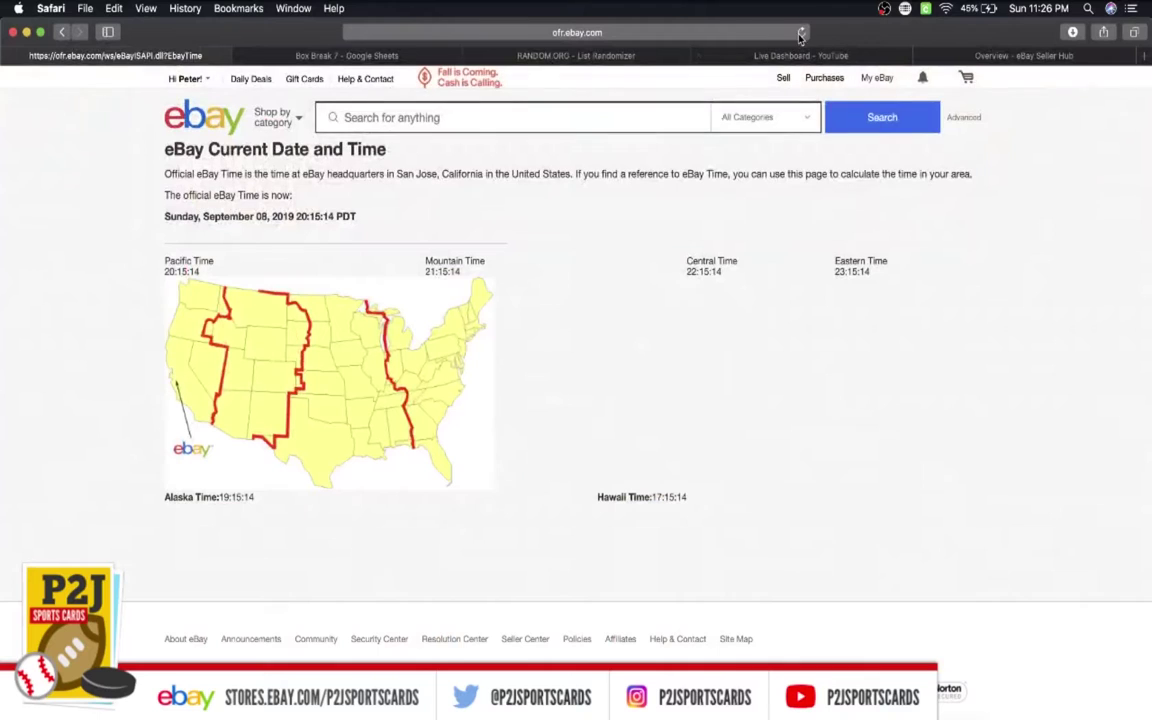
Step: Refresh the official eBay time page and examine each participant's block of entries in column C of the Box Break 7 sheet
click(803, 33)
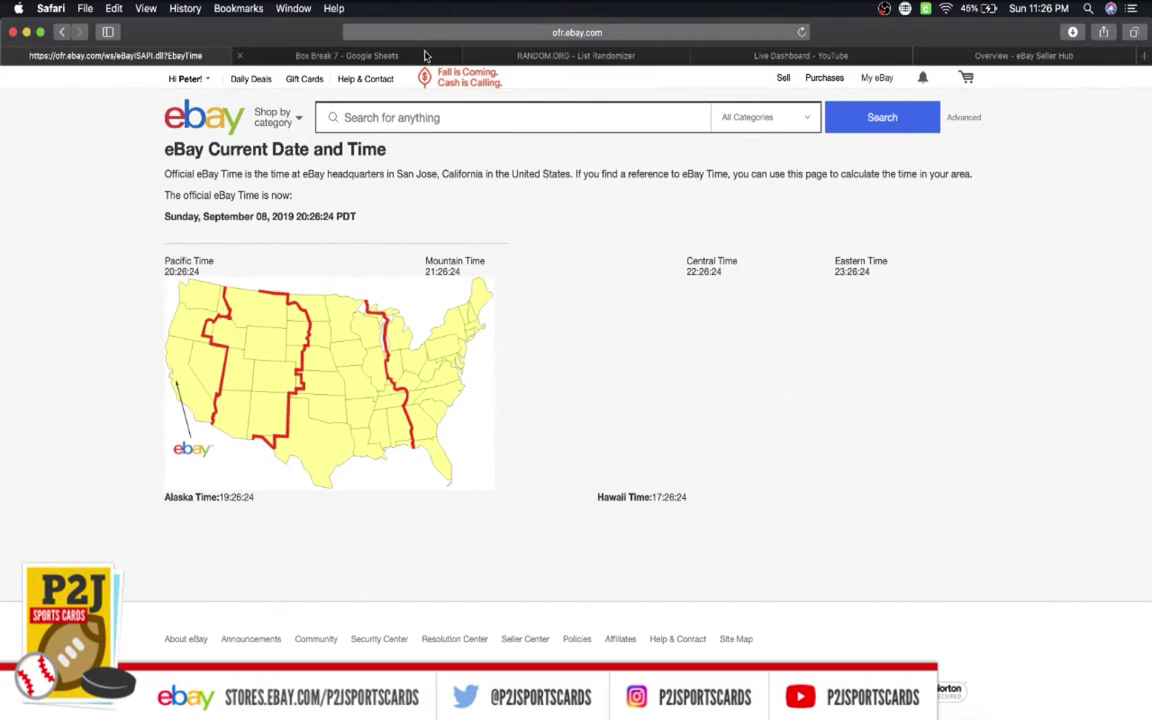
click(386, 53)
click(340, 190)
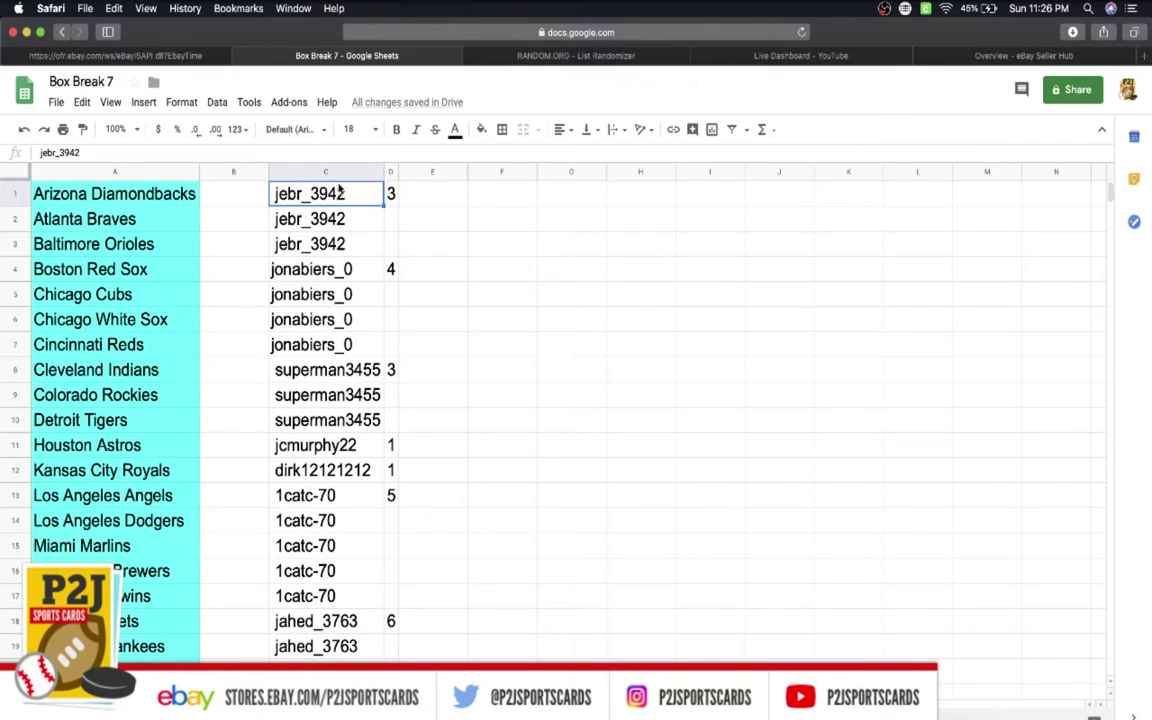
click(337, 266)
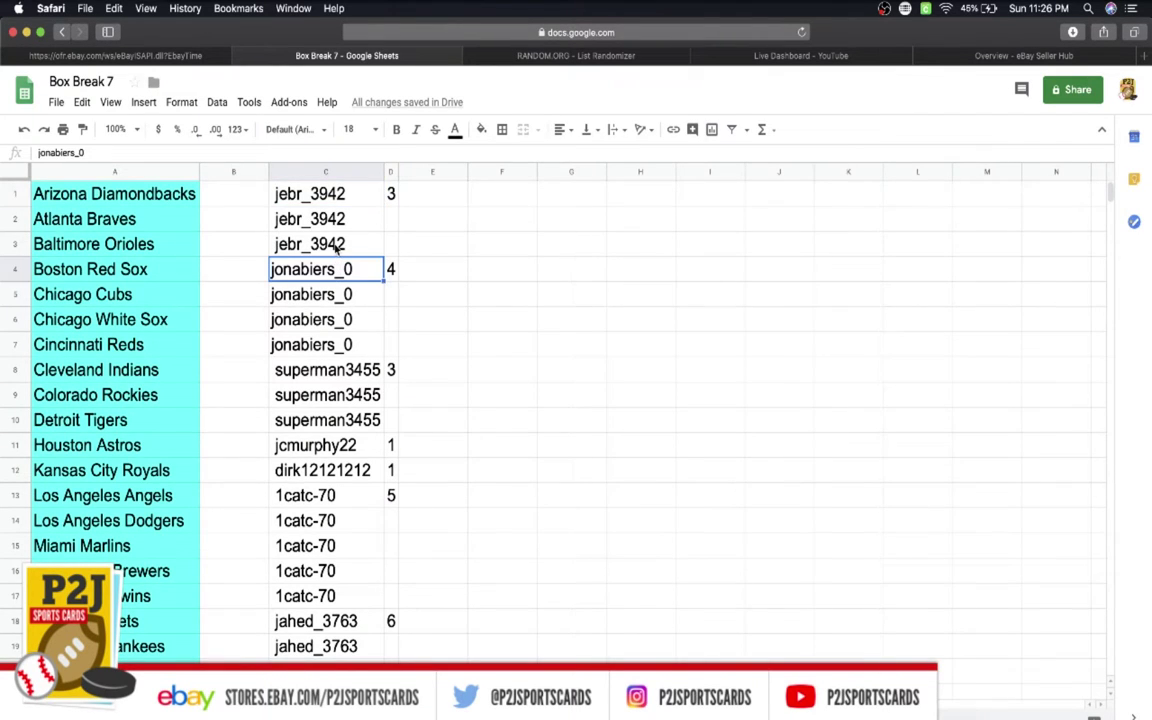
click(330, 372)
scroll(300, 290, down, 3)
click(330, 298)
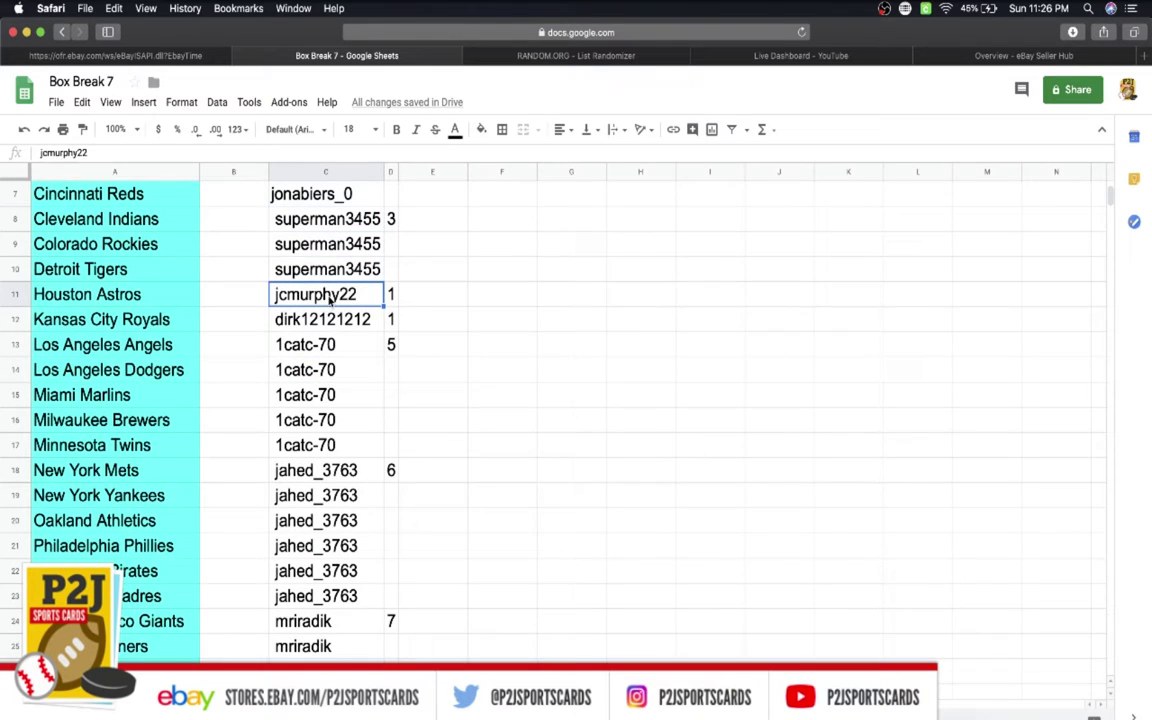
click(330, 324)
click(330, 340)
scroll(330, 302, down, 2)
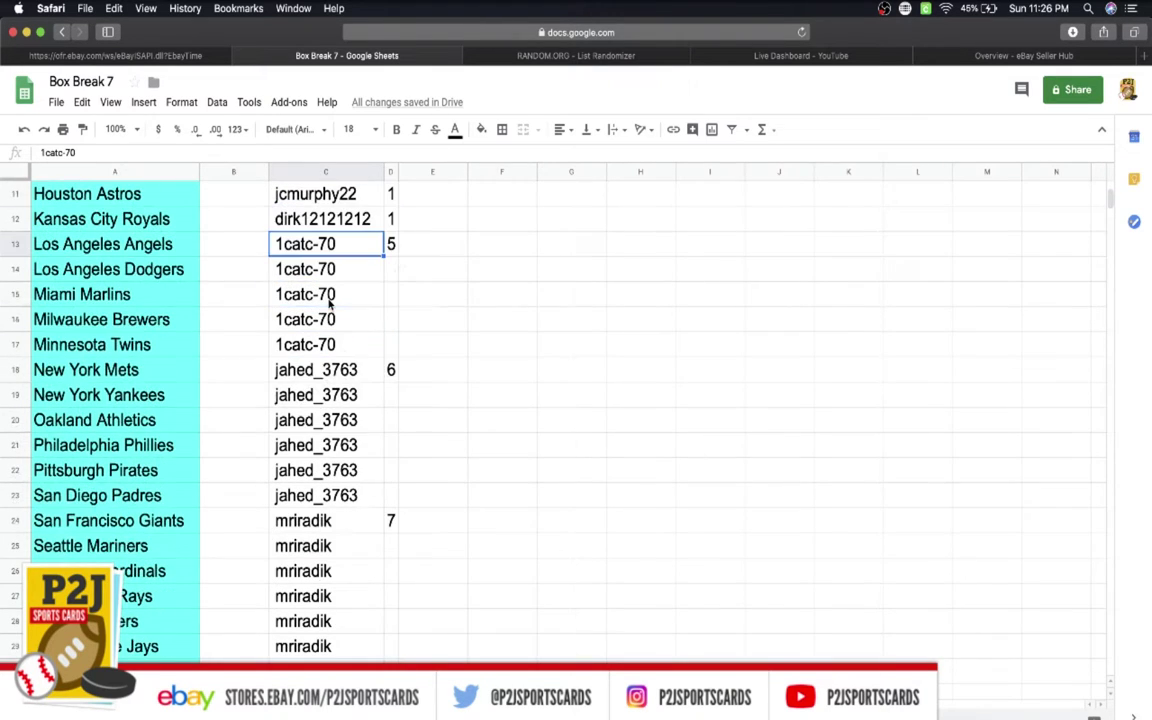
click(344, 368)
click(320, 520)
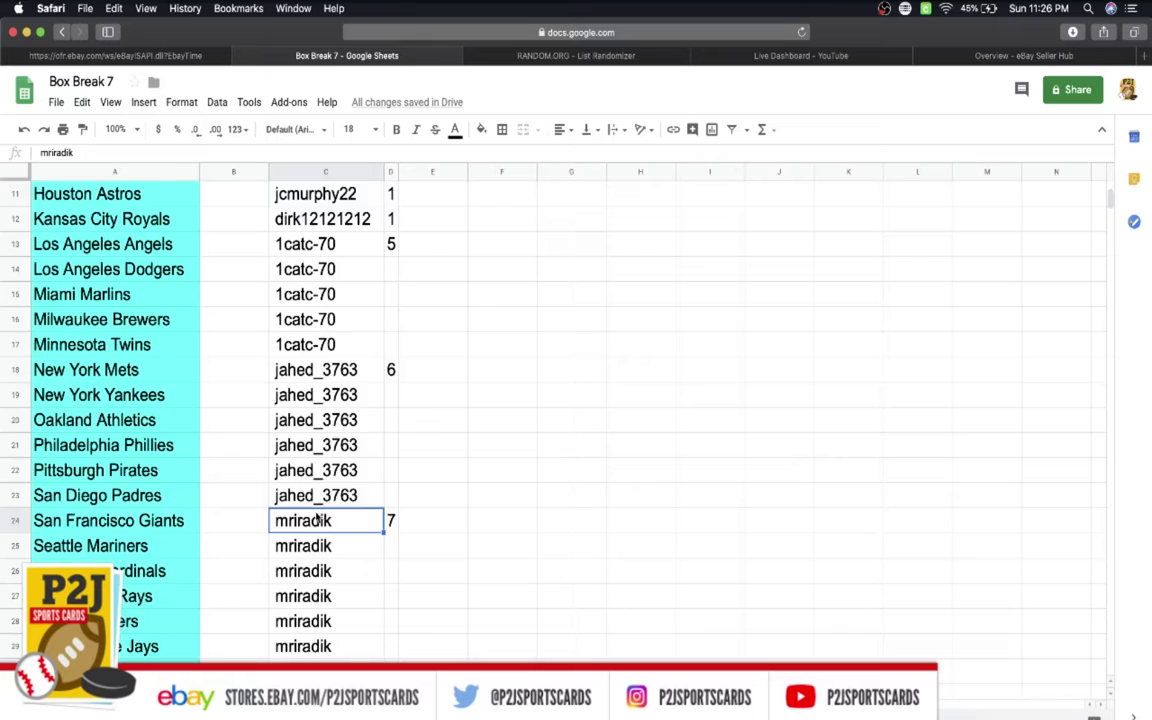
scroll(318, 519, down, 1)
scroll(318, 519, up, 5)
Step: Copy all of column C from the Box Break 7 sheet into the RANDOM.ORG List Randomizer's item field
click(325, 174)
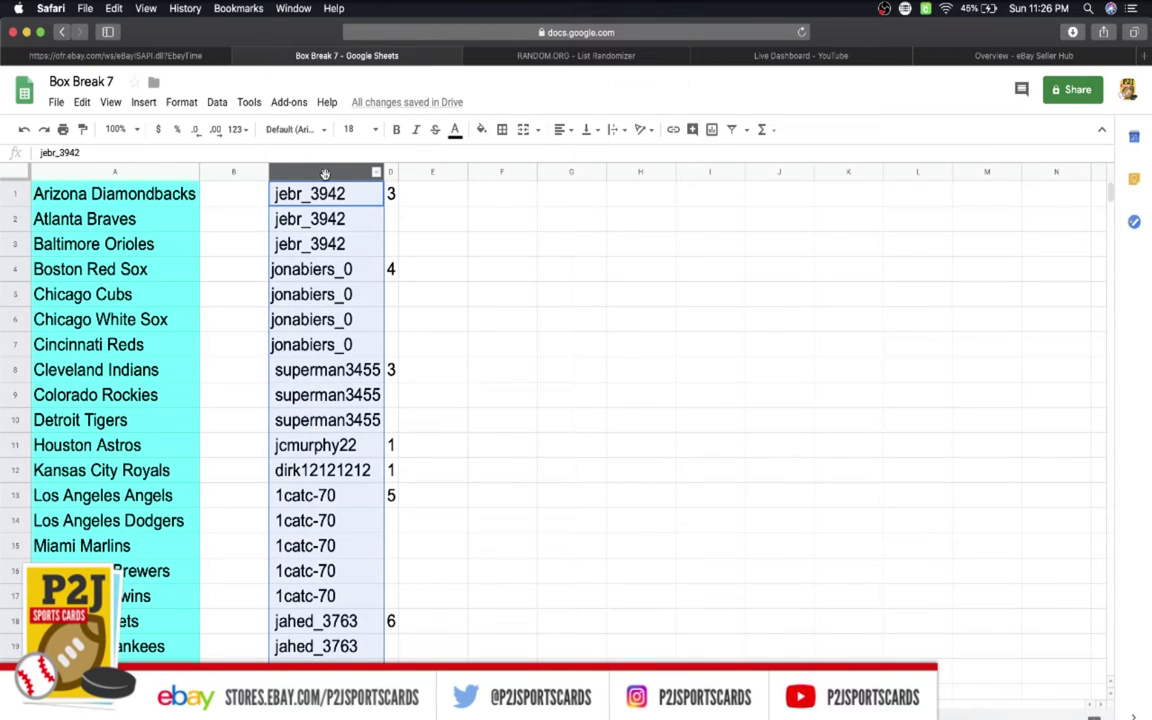
scroll(373, 309, down, 5)
click(561, 56)
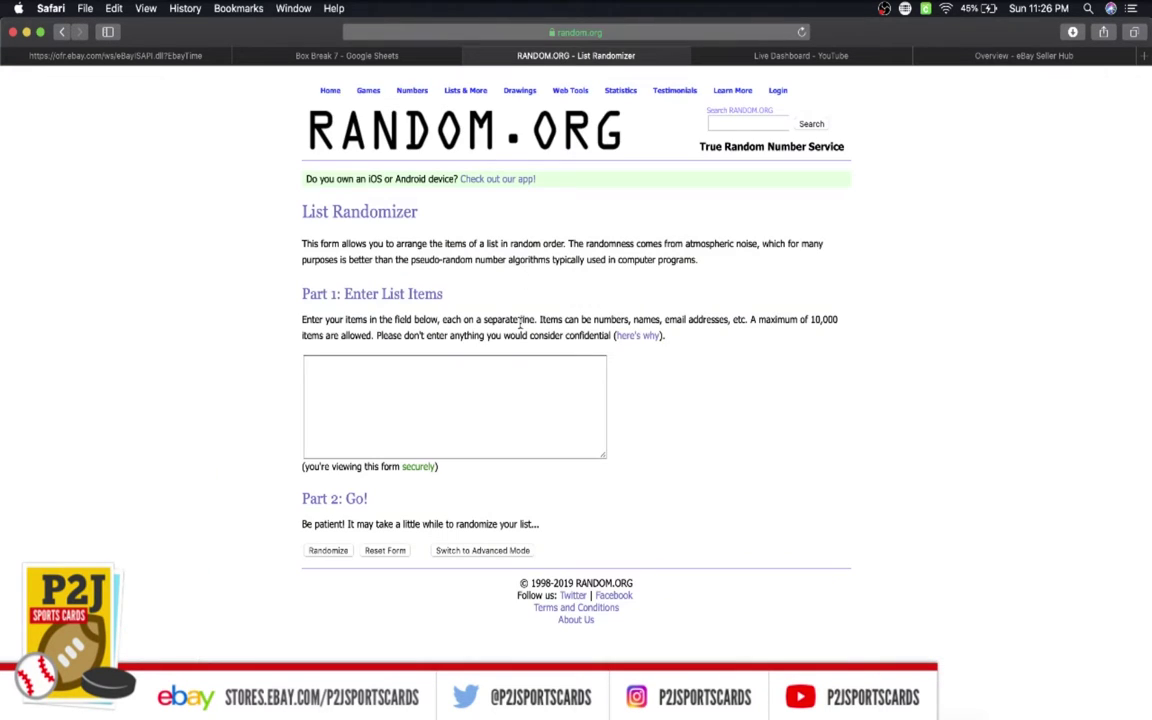
click(514, 386)
key(cmd+v)
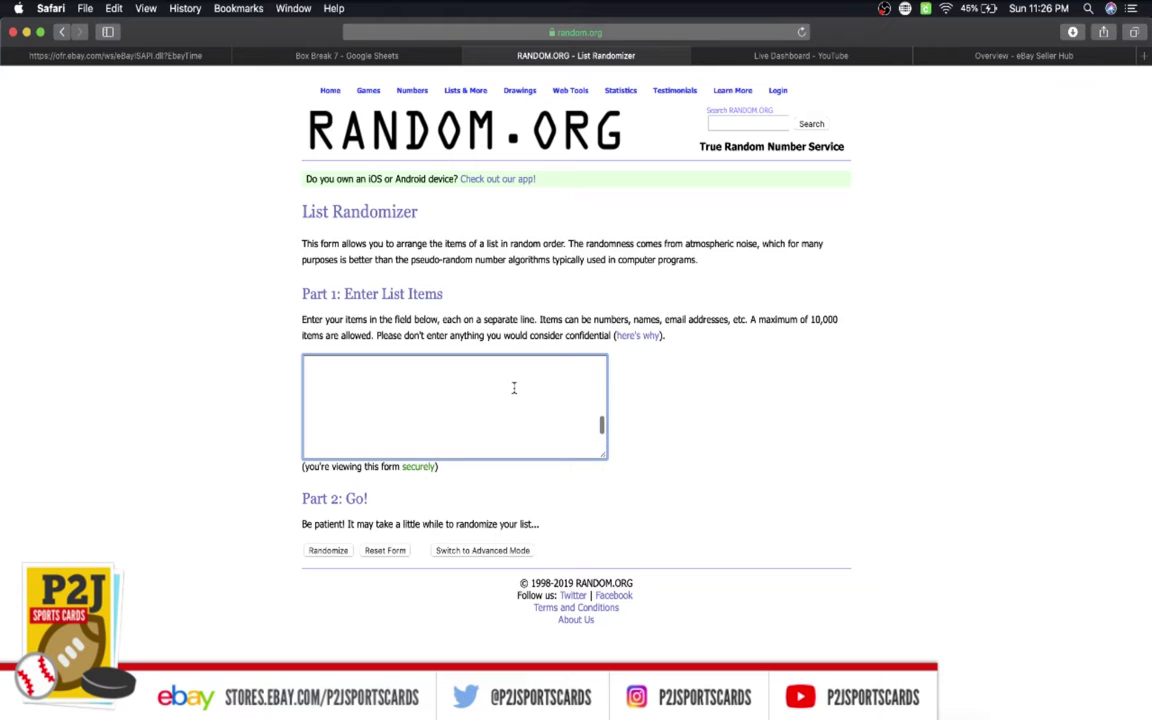
scroll(514, 387, up, 15)
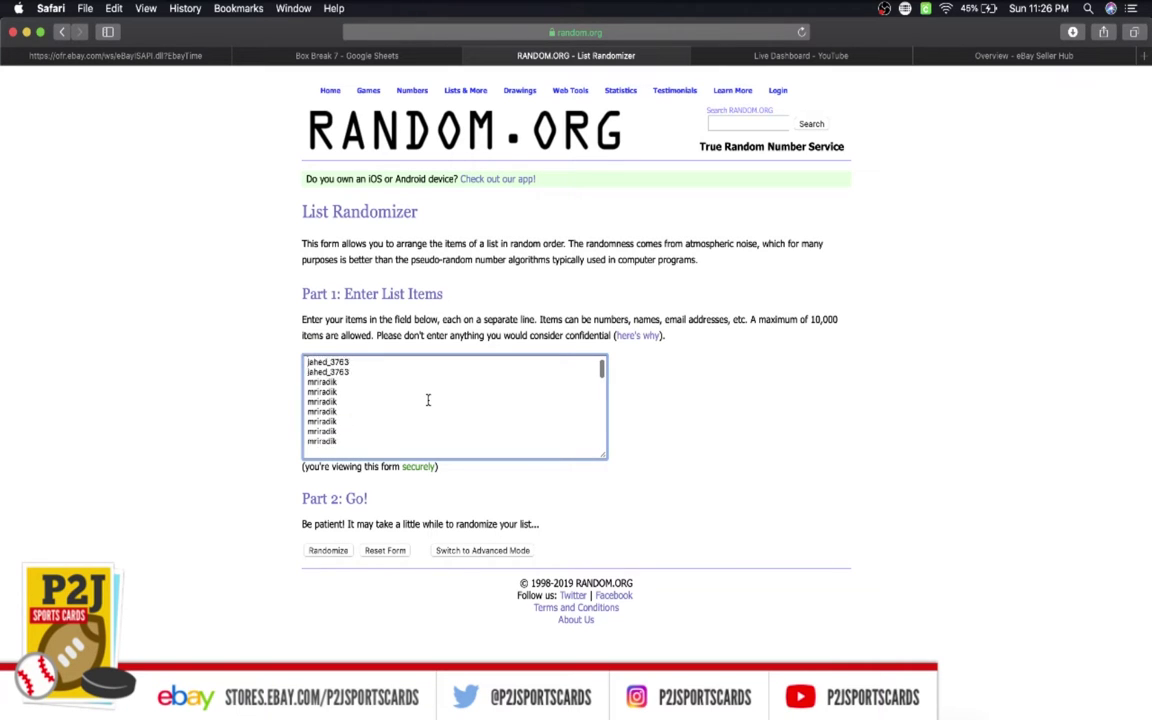
Step: Randomize the pasted participant list seven times in a row
click(322, 551)
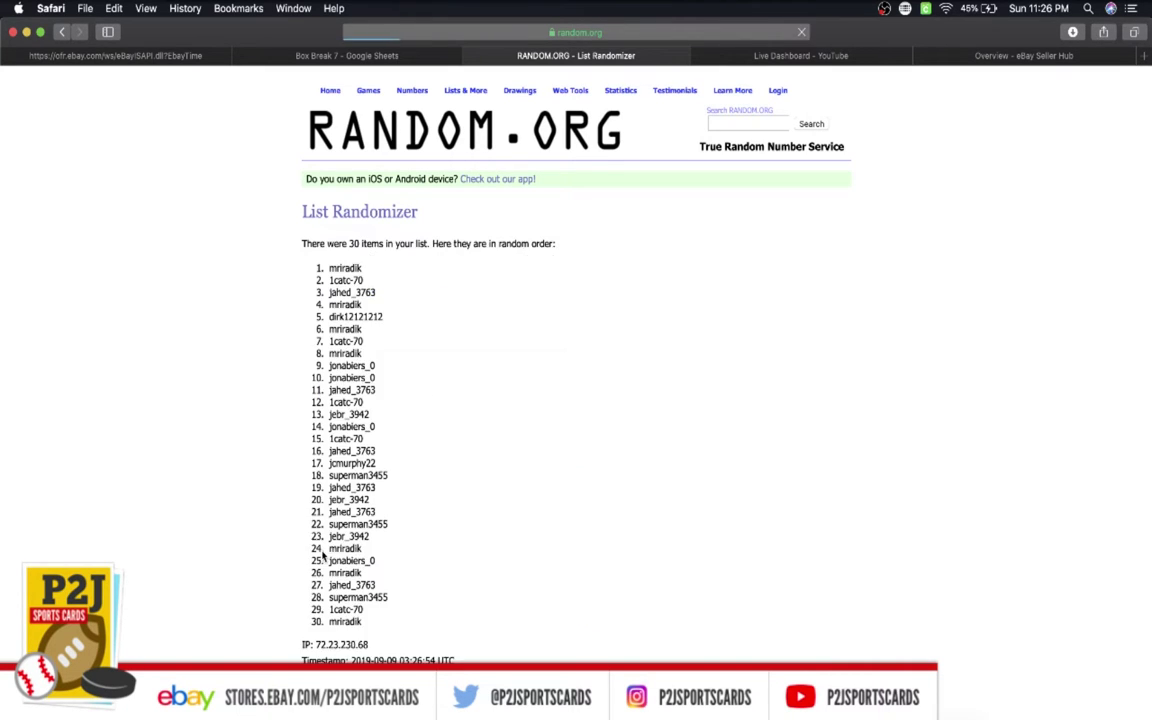
scroll(322, 555, down, 3)
click(318, 643)
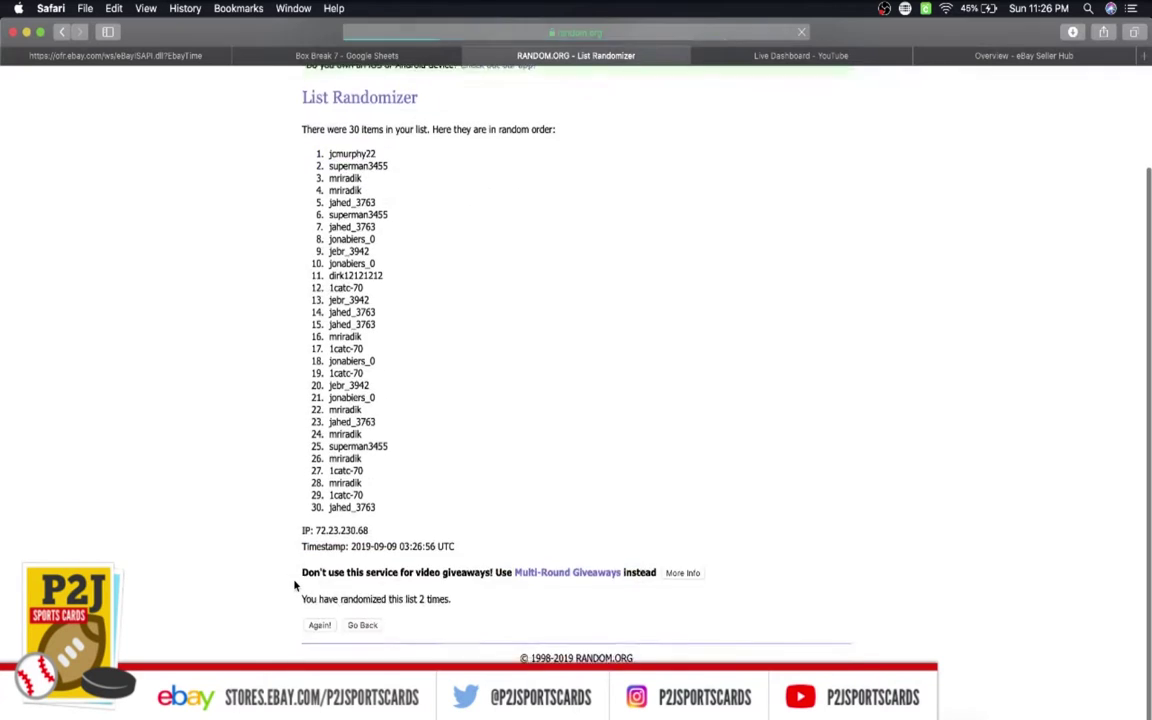
click(320, 644)
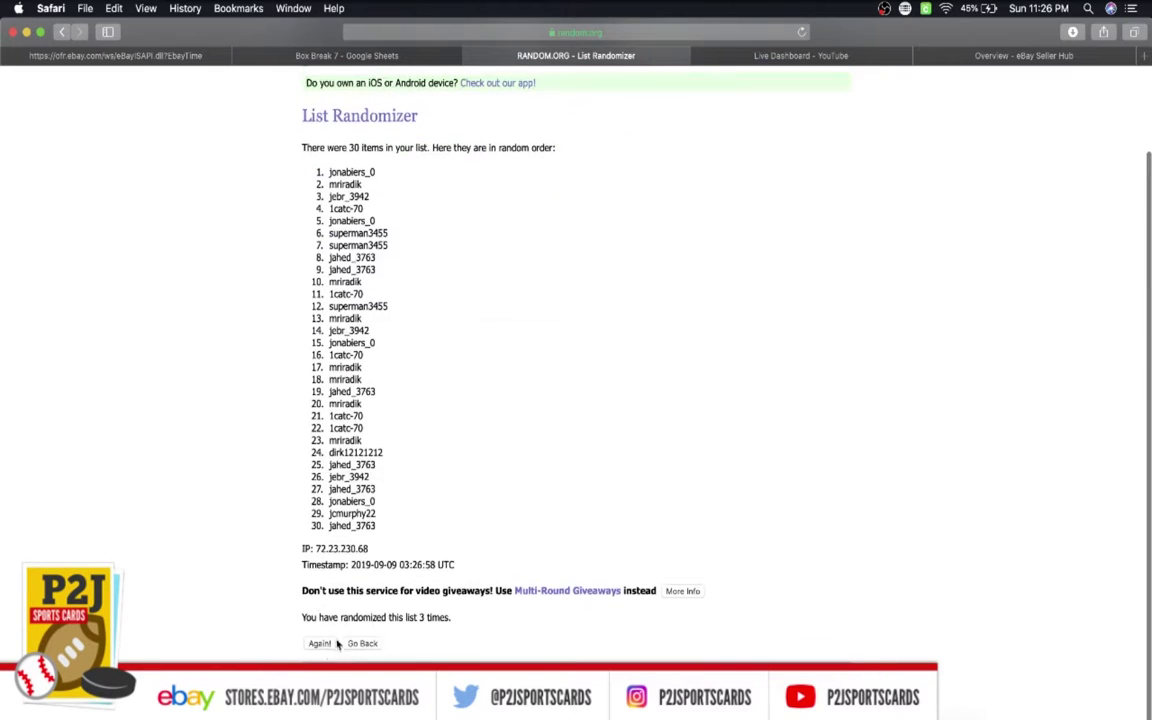
click(319, 643)
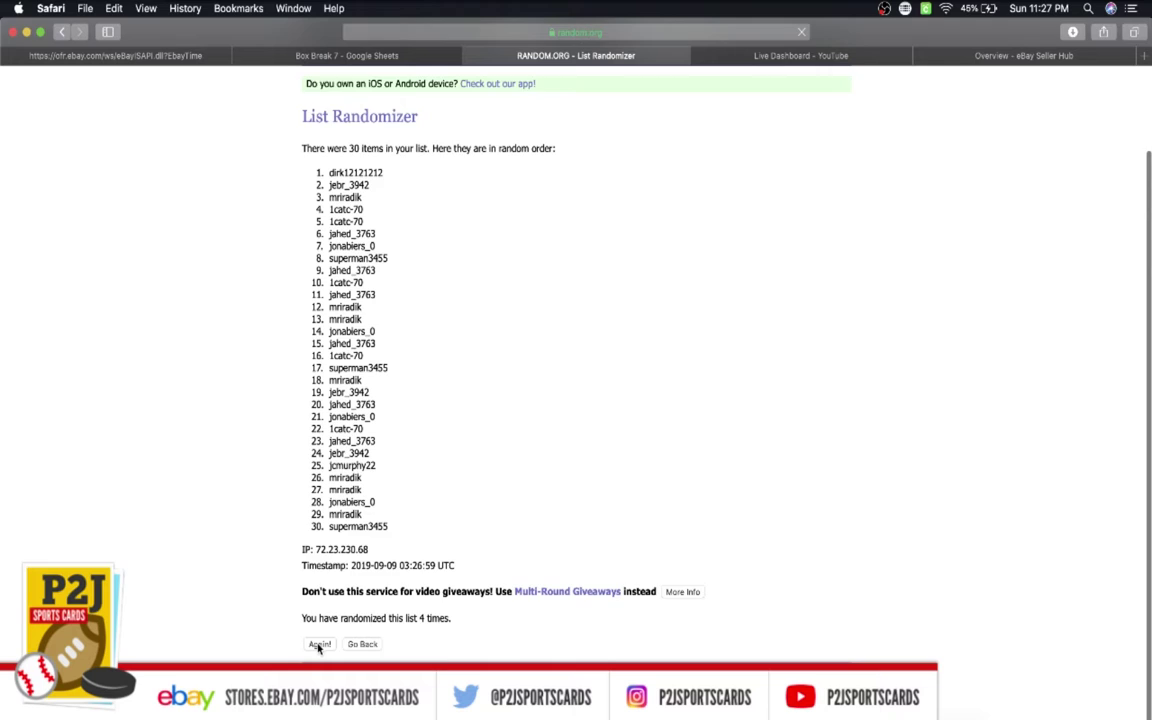
click(319, 644)
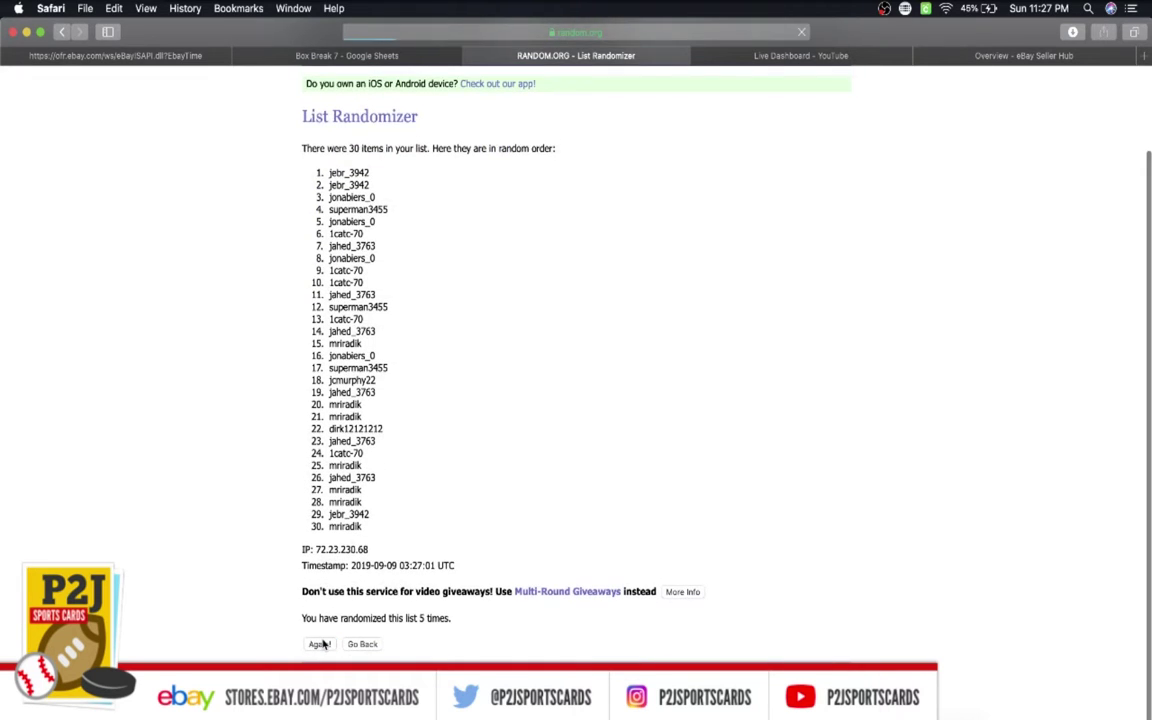
click(321, 644)
click(319, 645)
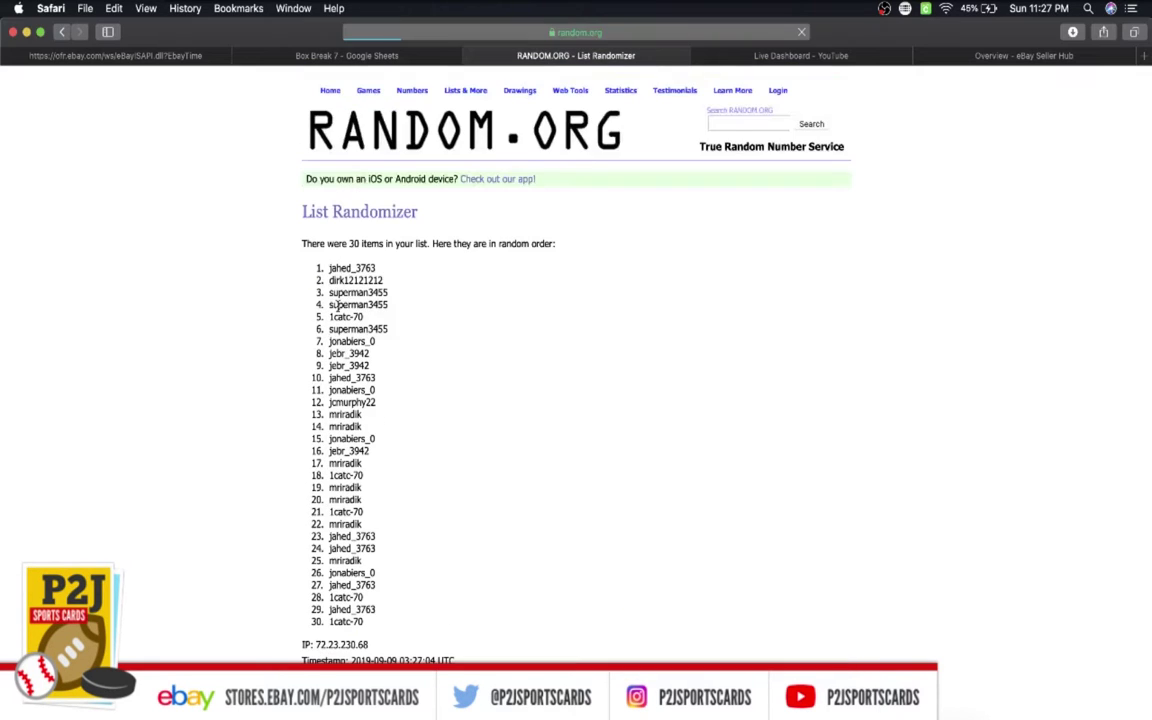
Step: Copy the complete final randomized list of 30 entries into column B of the Box Break 7 sheet
drag(327, 267, 419, 627)
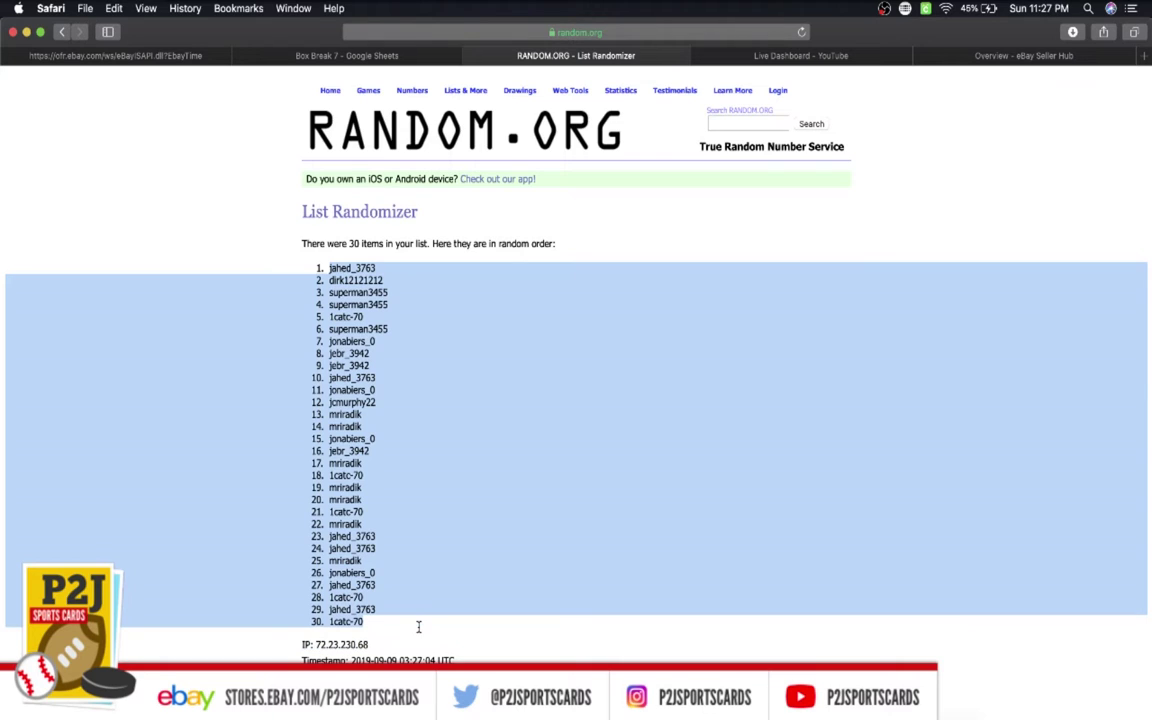
click(323, 57)
scroll(247, 186, up, 5)
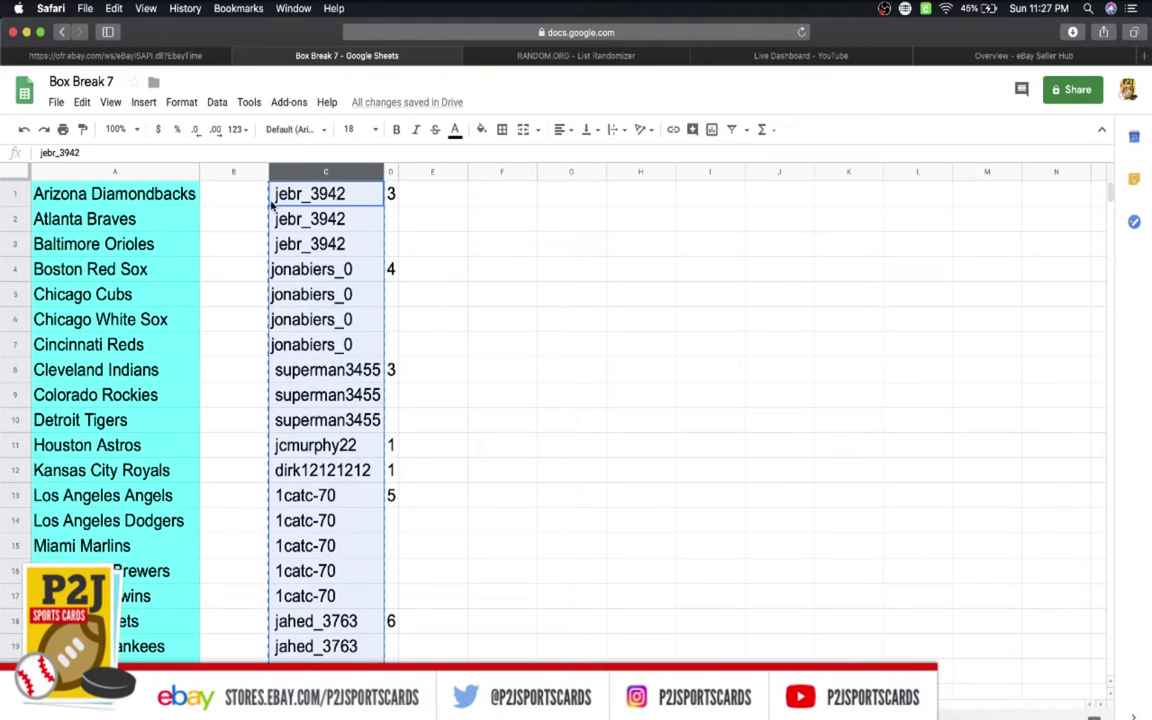
click(240, 168)
key(ctrl+v)
Step: Set column B's font size to 18 and fit the column width to its contents
click(352, 129)
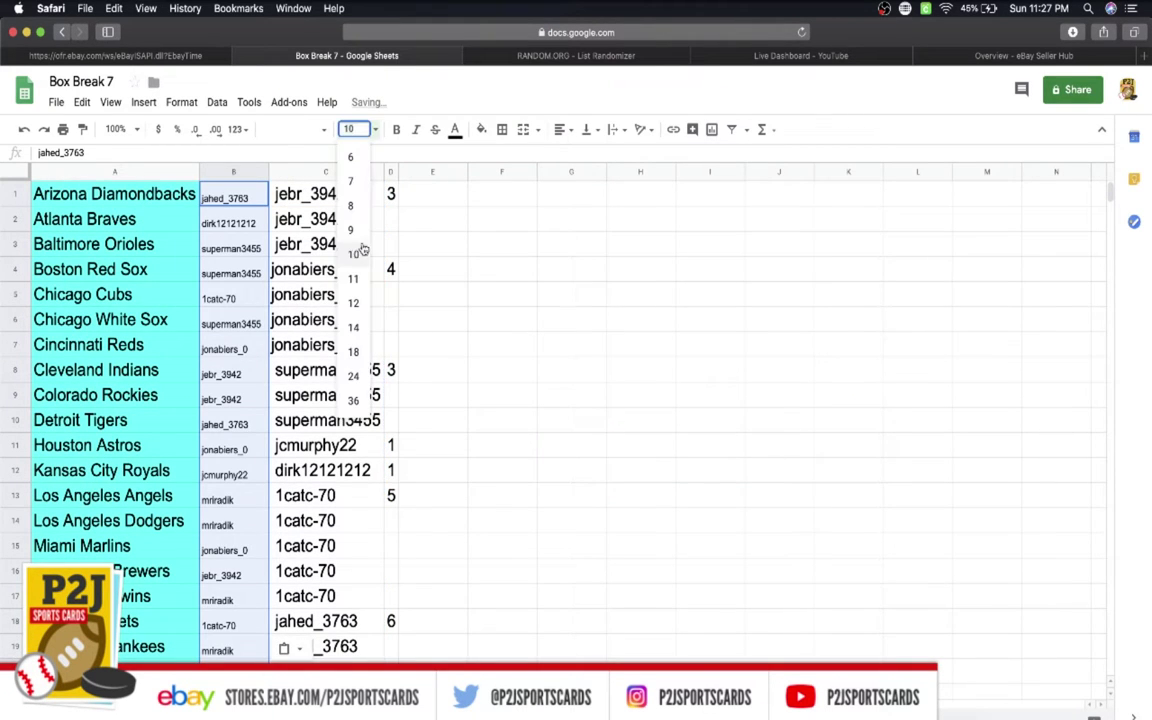
click(353, 352)
double_click(268, 171)
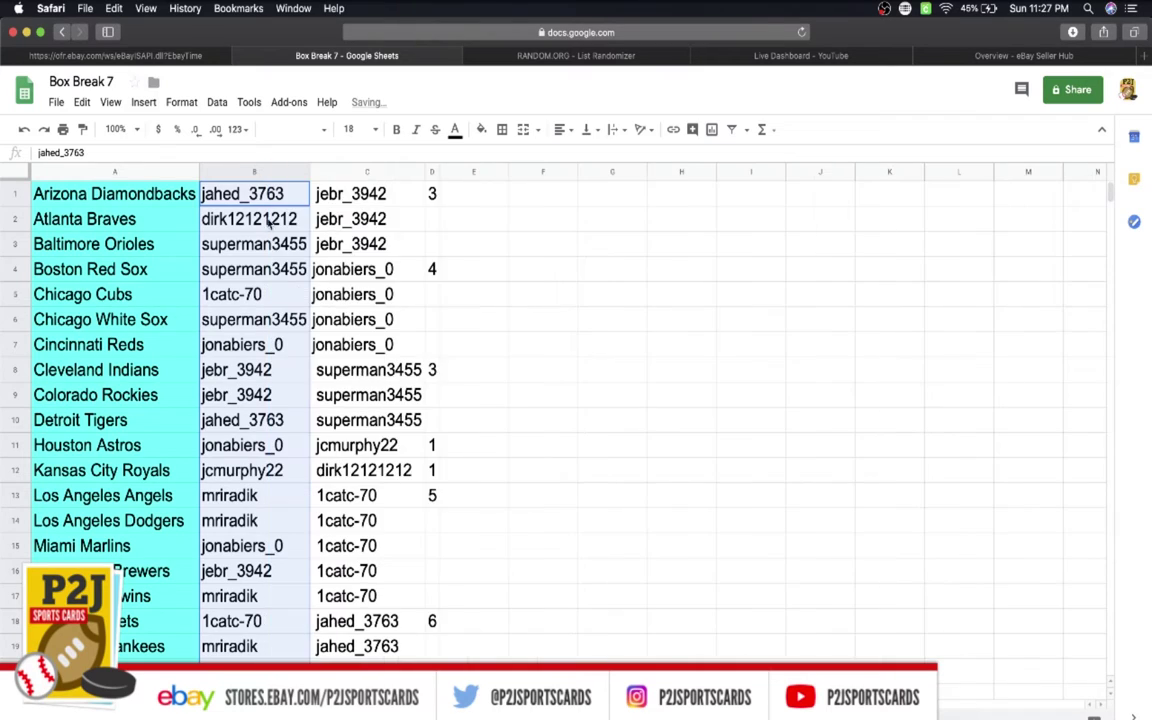
Step: Examine the participant assigned to each team in column B, row by row from Arizona Diamondbacks to the end of the list
scroll(275, 240, down, 5)
scroll(275, 240, up, 6)
click(255, 200)
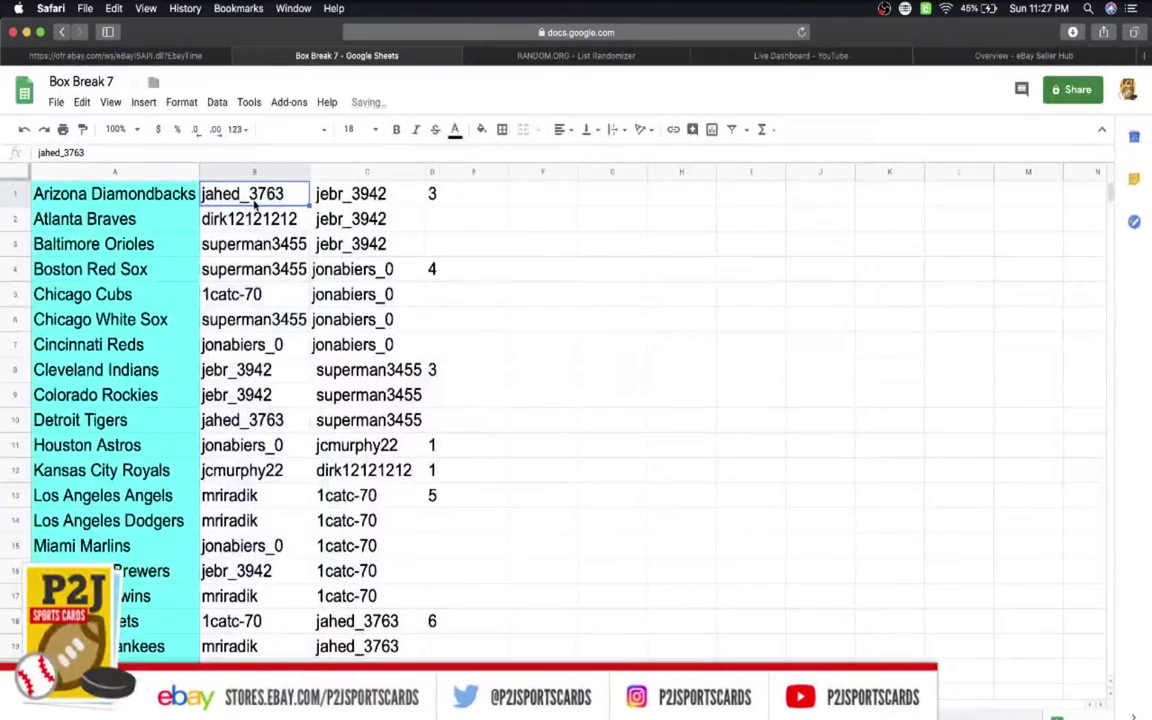
key(Down)
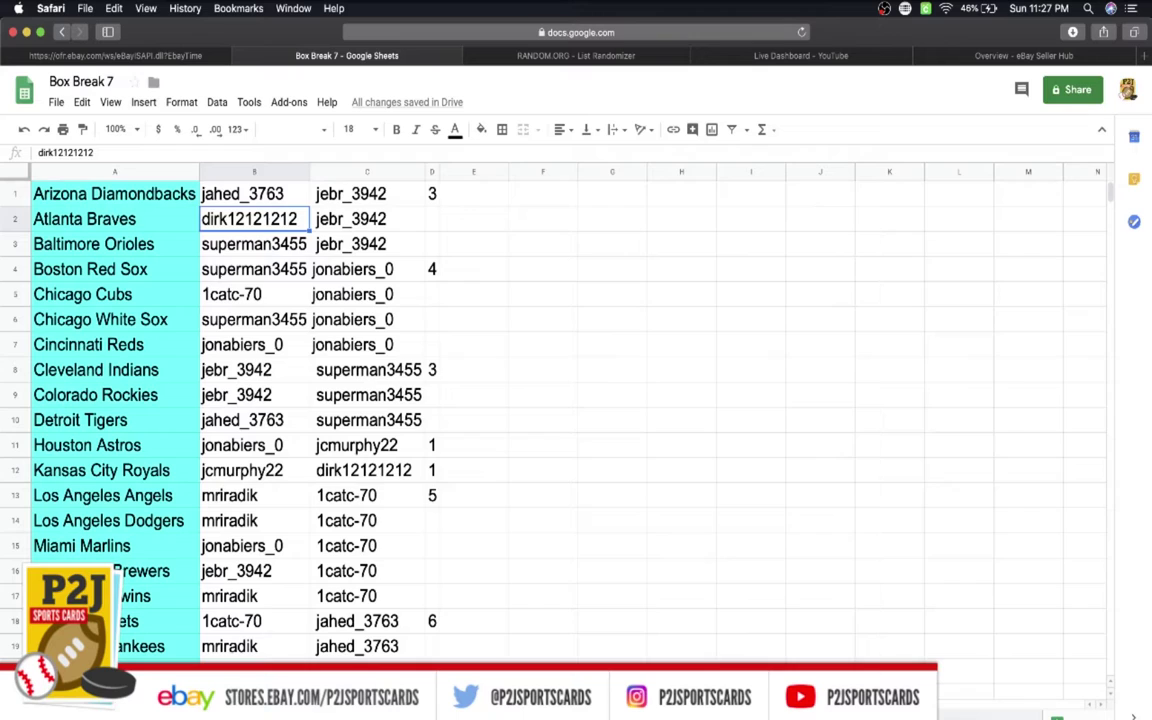
key(Down)
key(Down)
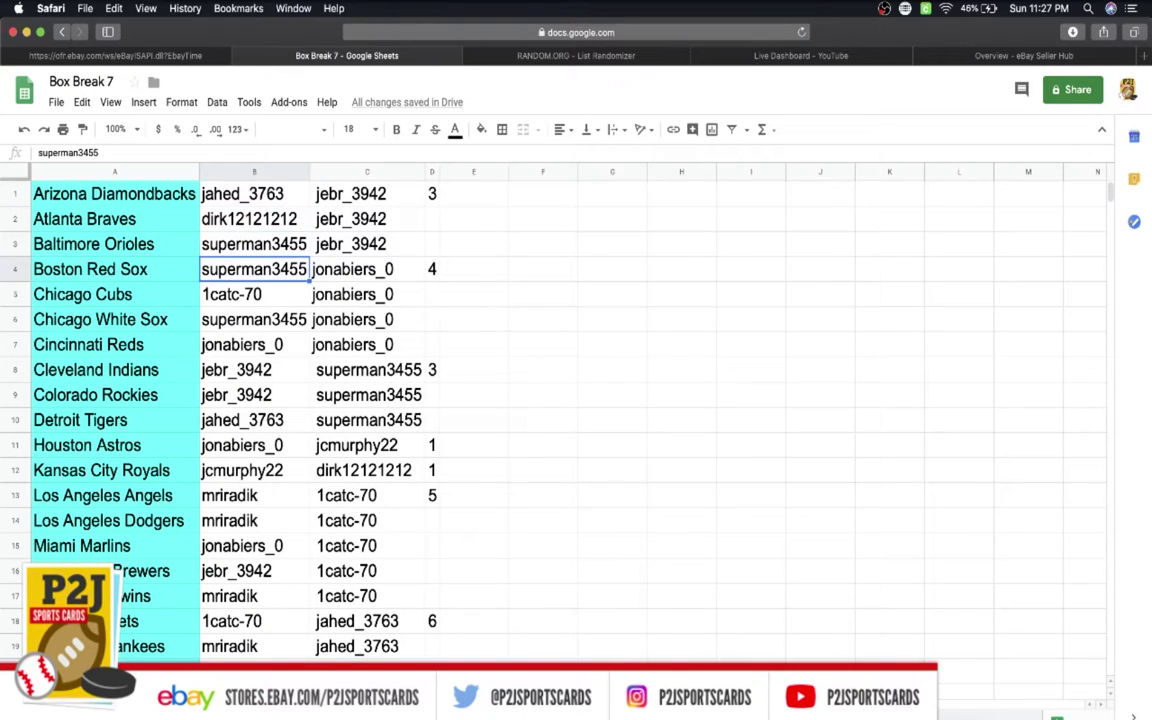
key(Down)
key(Down)
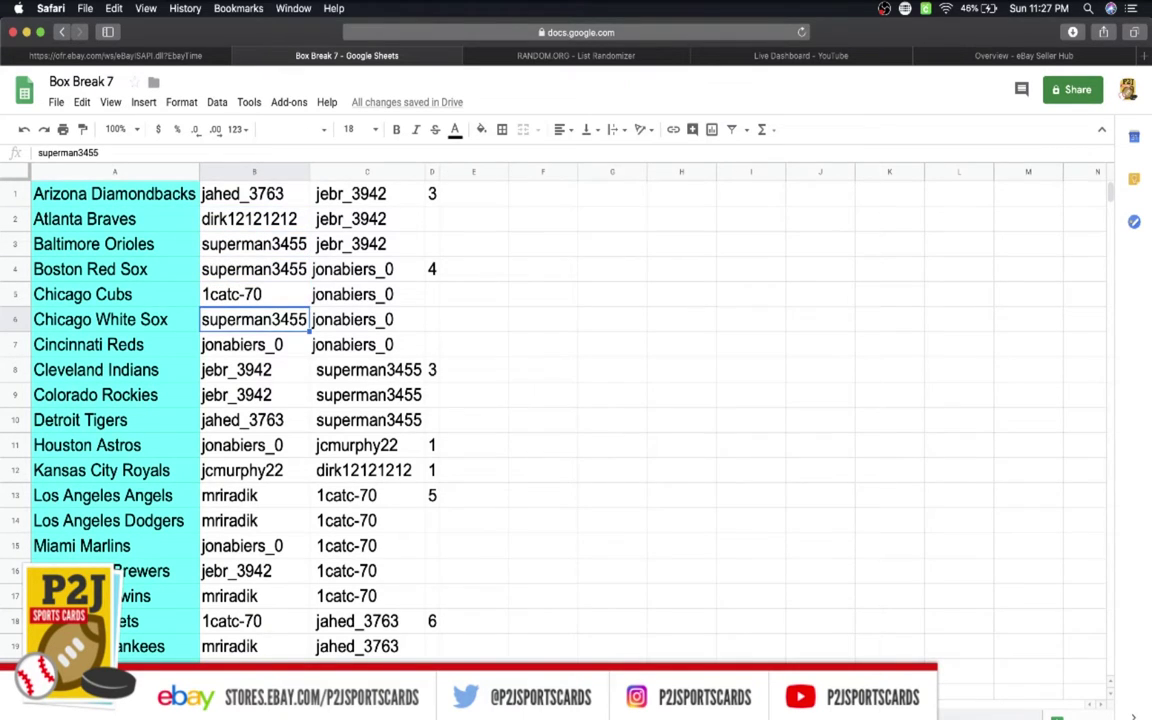
key(Down)
key(Down)
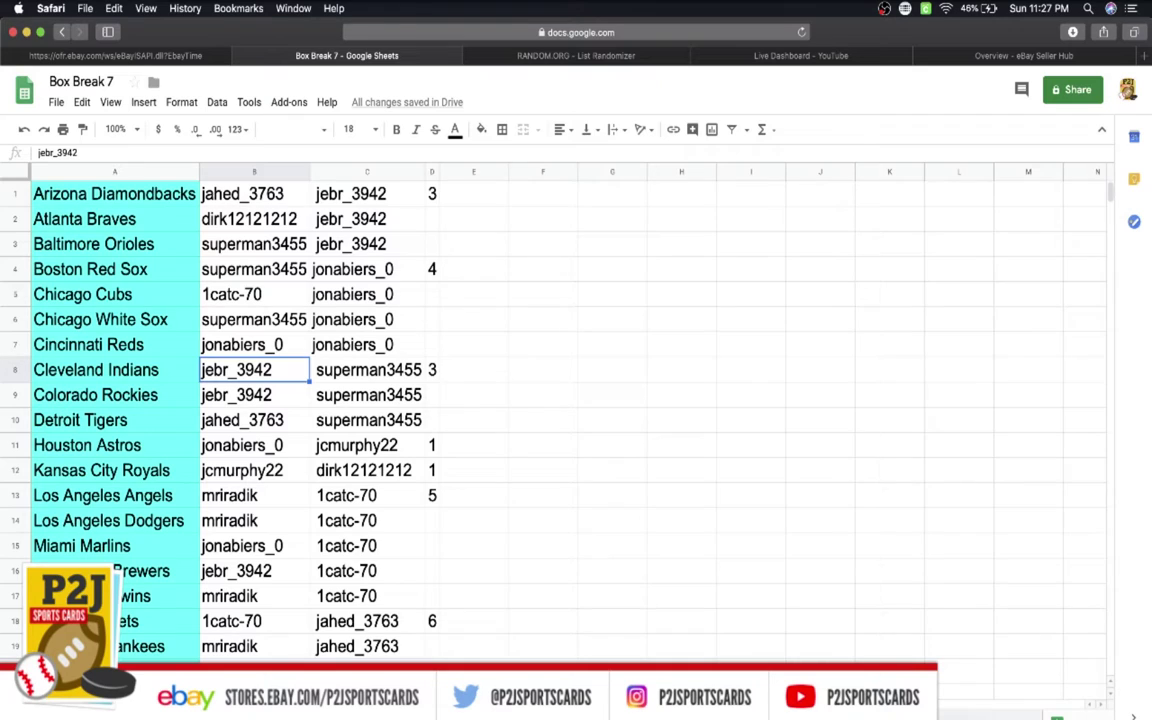
key(Down)
key(Down)
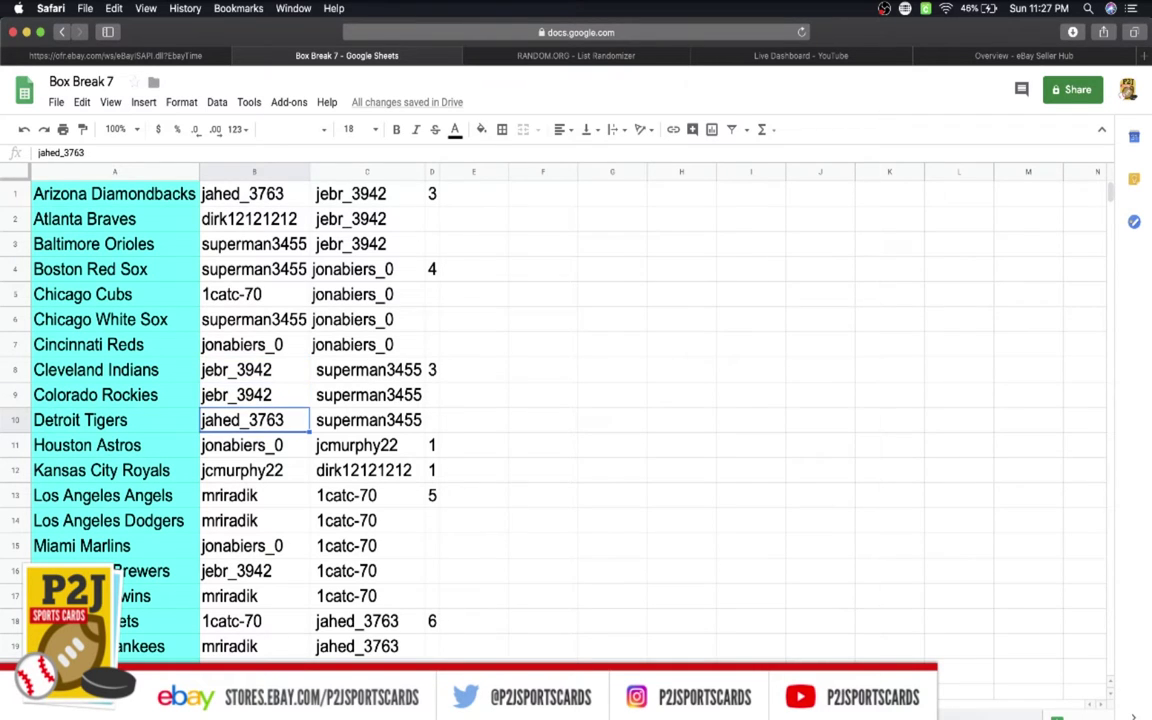
key(Down)
key(Down)
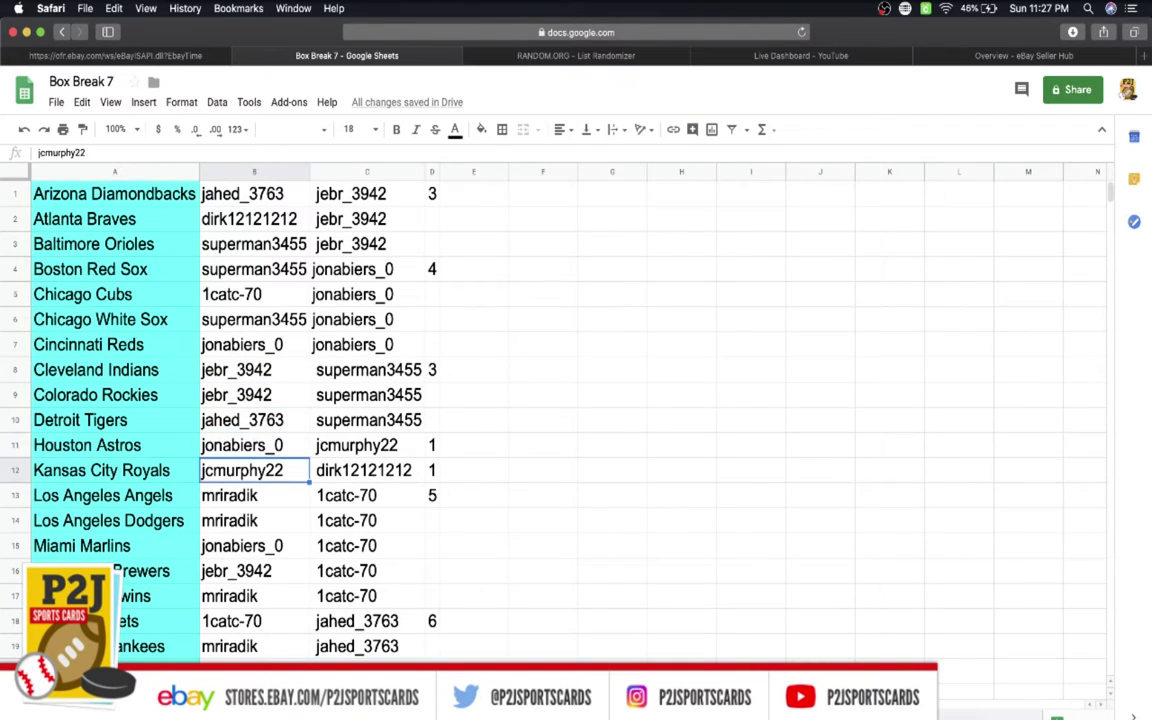
key(Down)
key(Down)
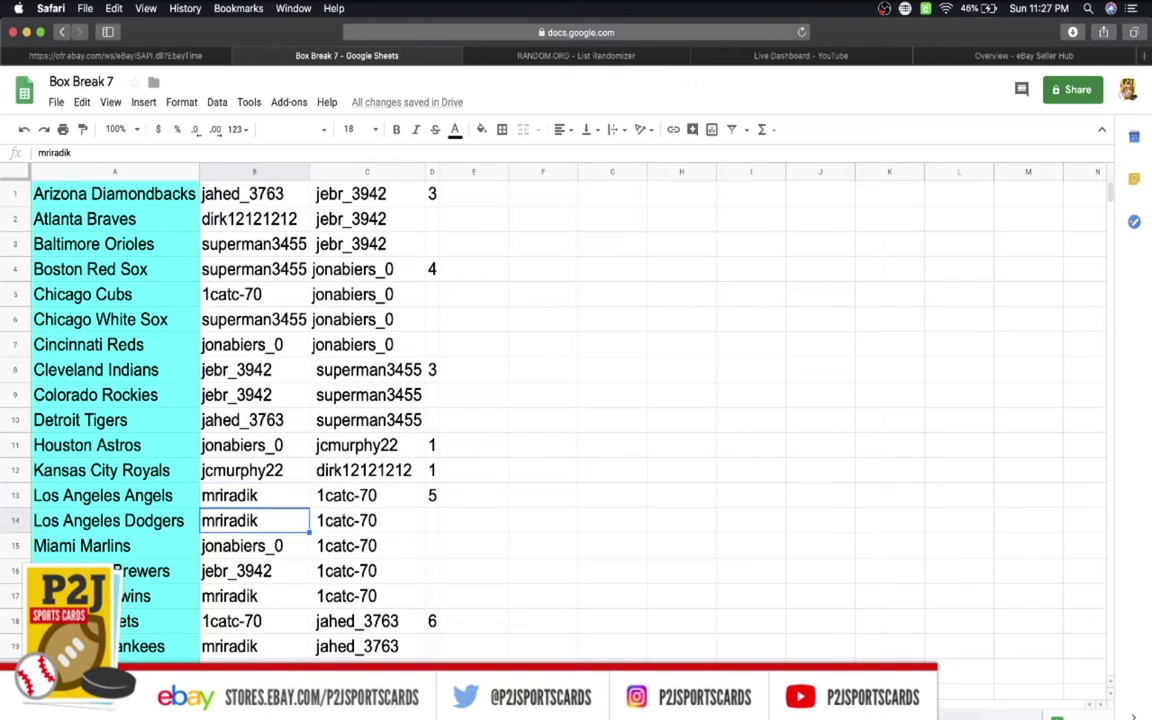
key(Down)
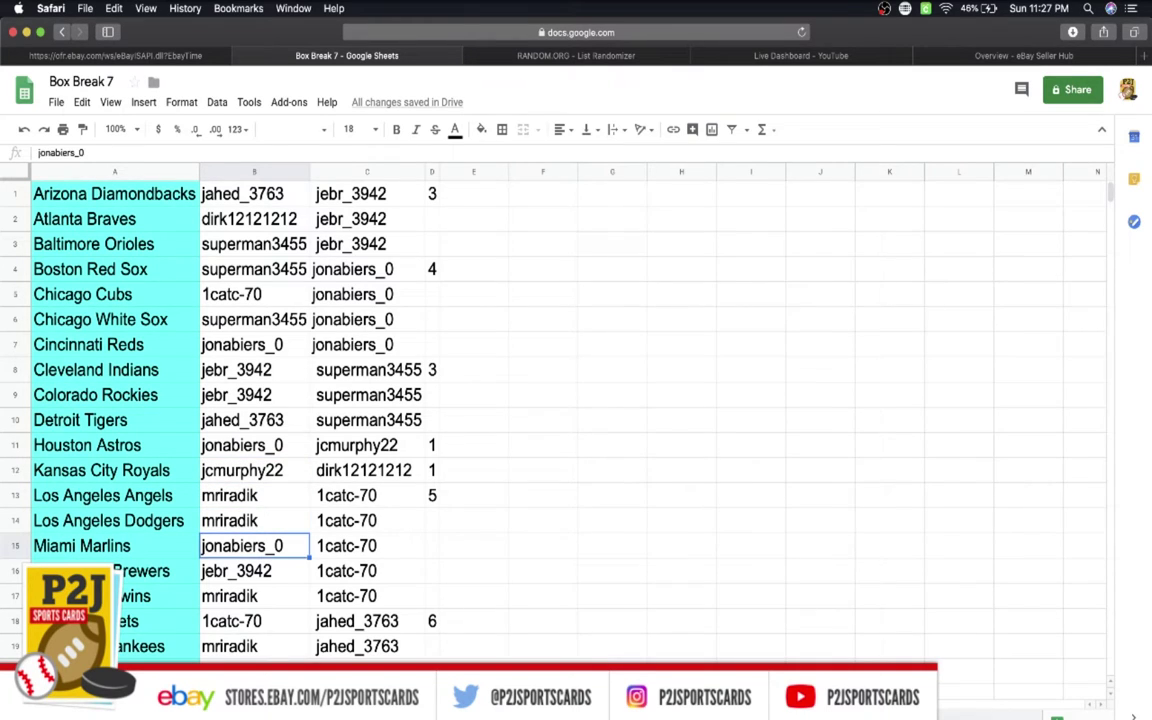
key(Down)
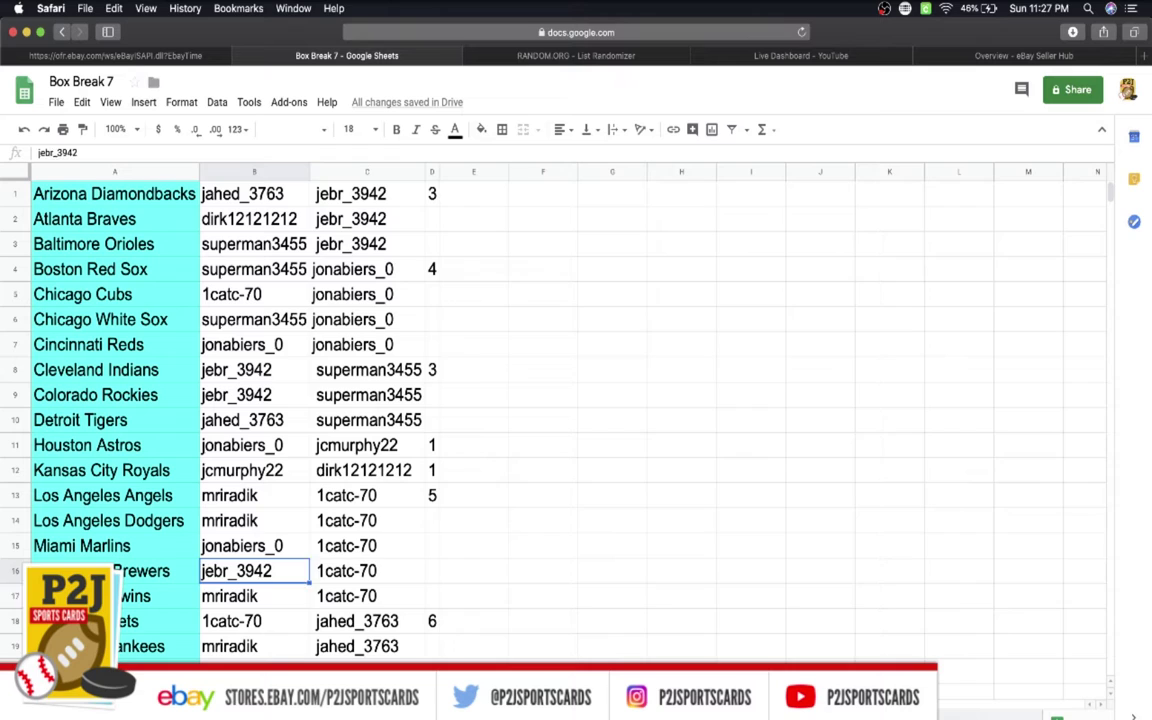
key(Down)
key(Down)
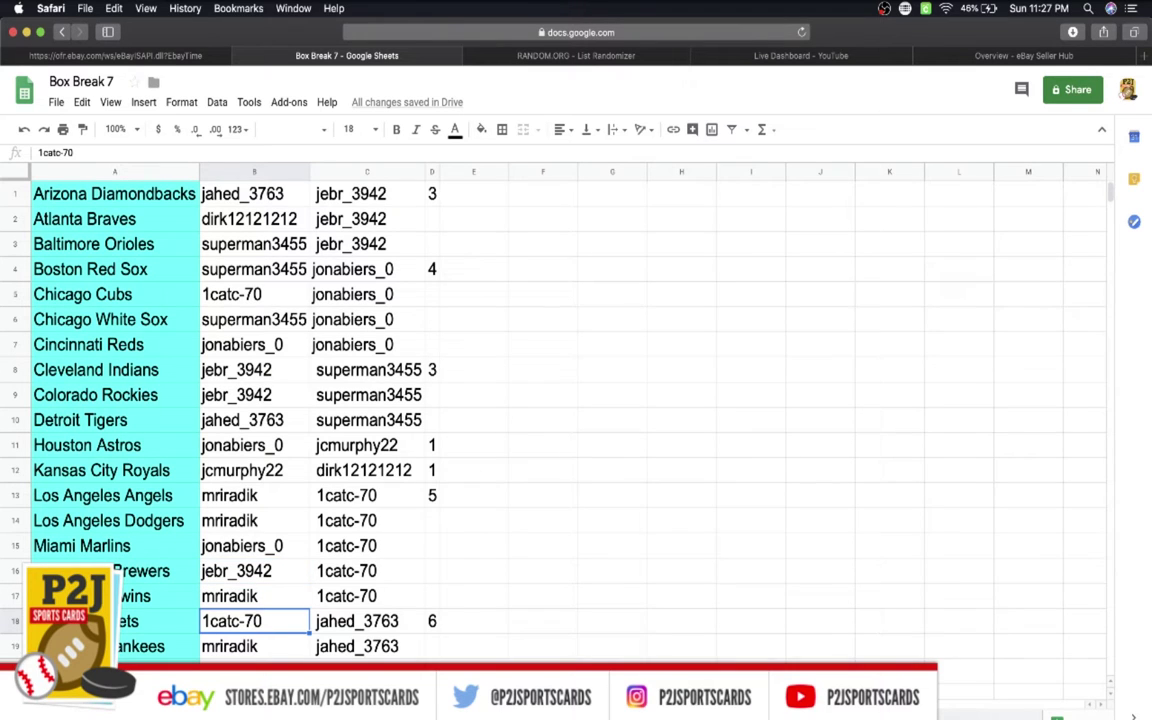
key(Down)
key(Down)
key(Down)
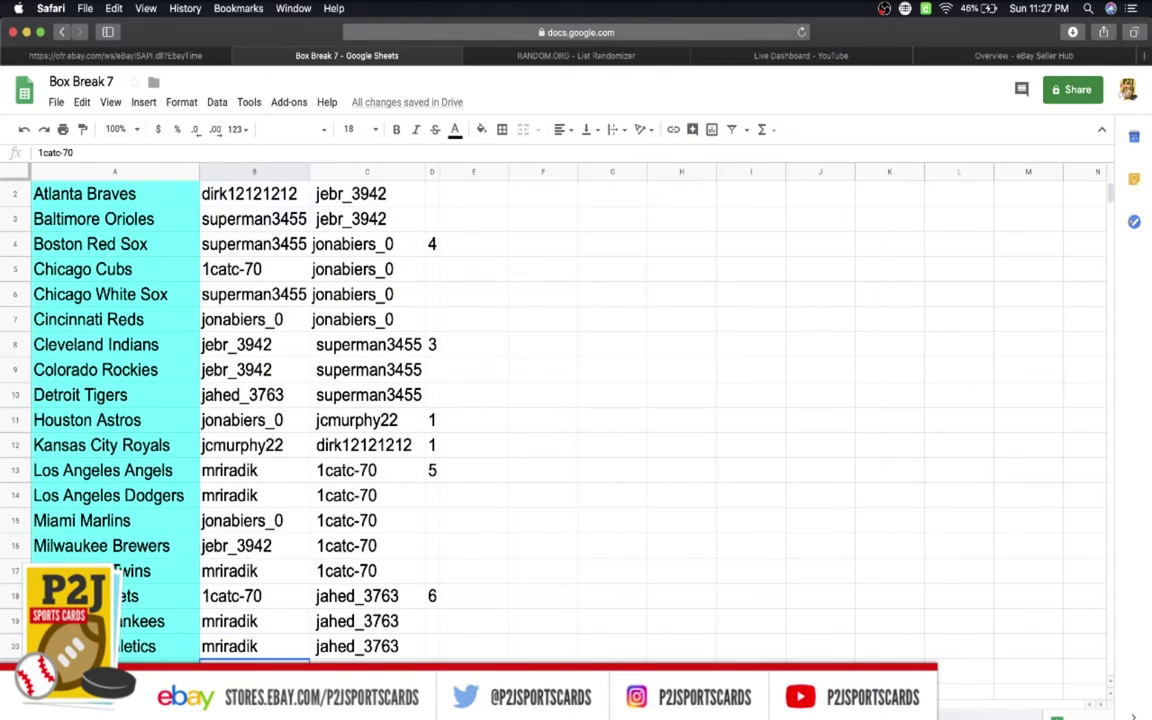
key(Down)
key(Down)
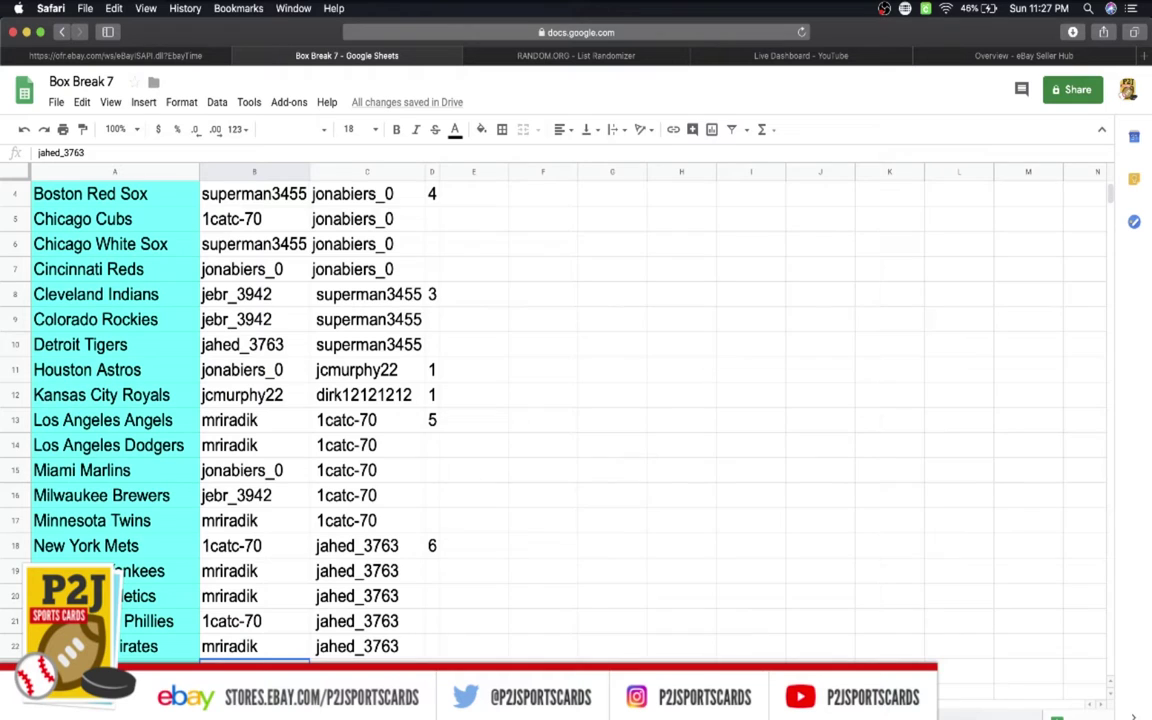
key(Down)
key(Down)
key(Down)
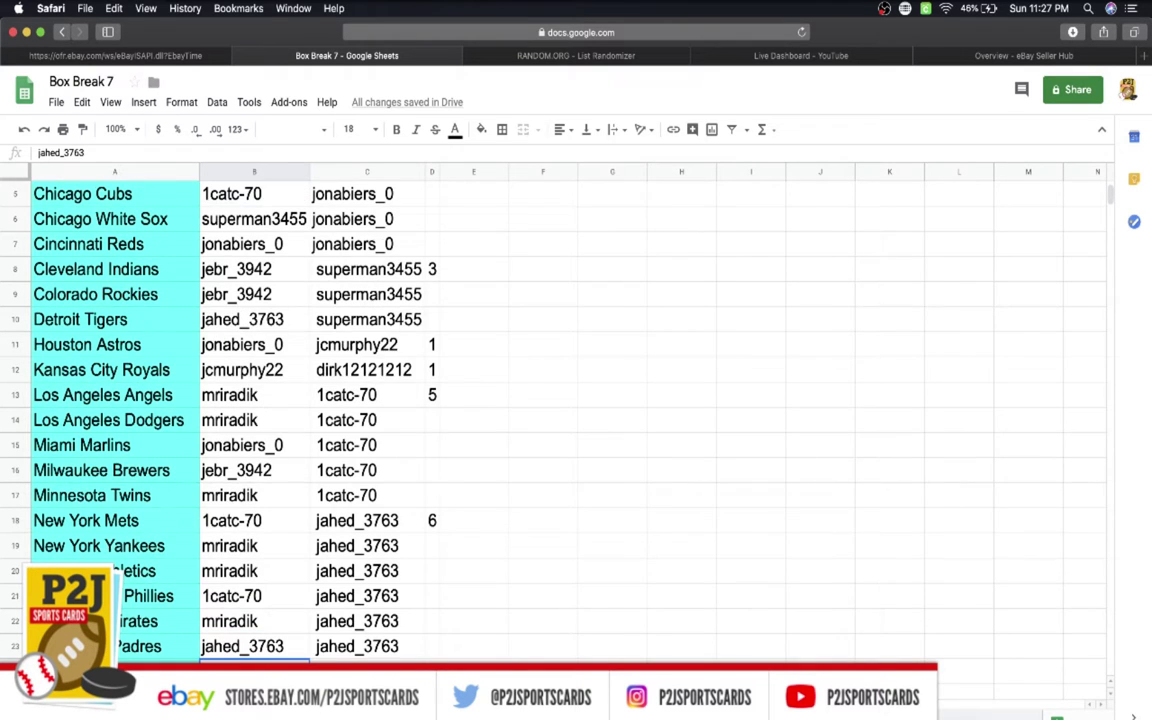
key(Down)
key(Down)
key(Down)
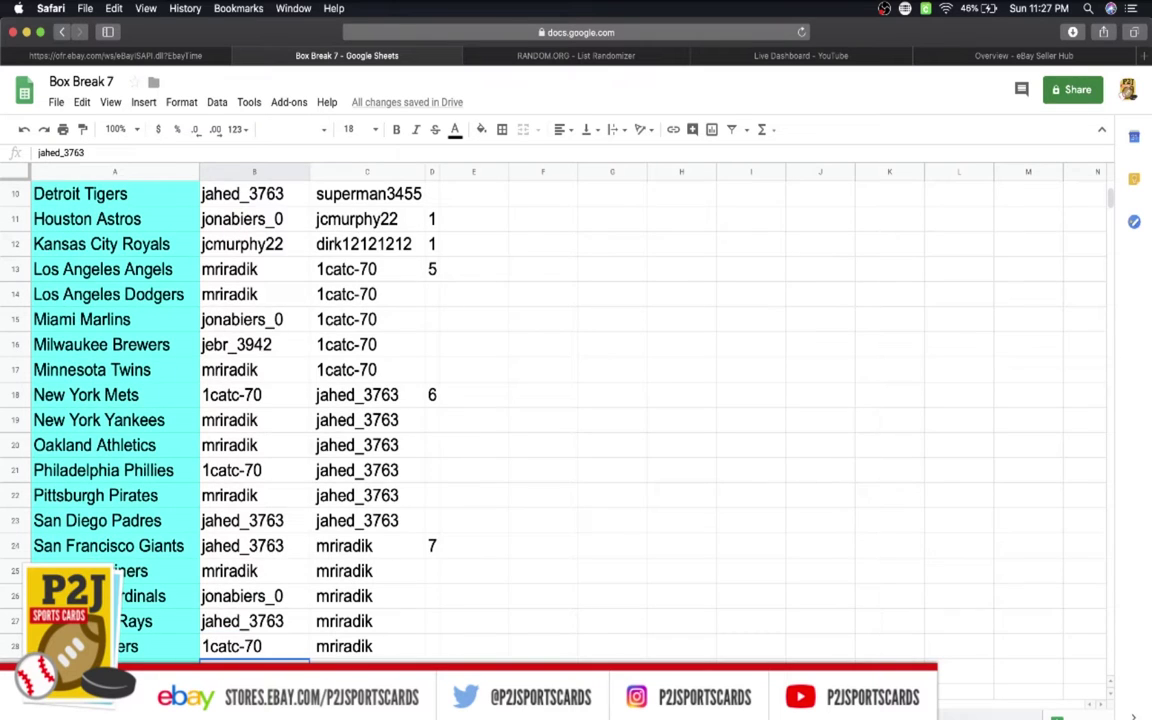
Step: Return the selection to cell B1, the participant assigned to the Arizona Diamondbacks
key(Up)
key(Up)
key(Up)
key(Up)
key(Up)
key(Up)
key(Up)
key(Up)
key(Up)
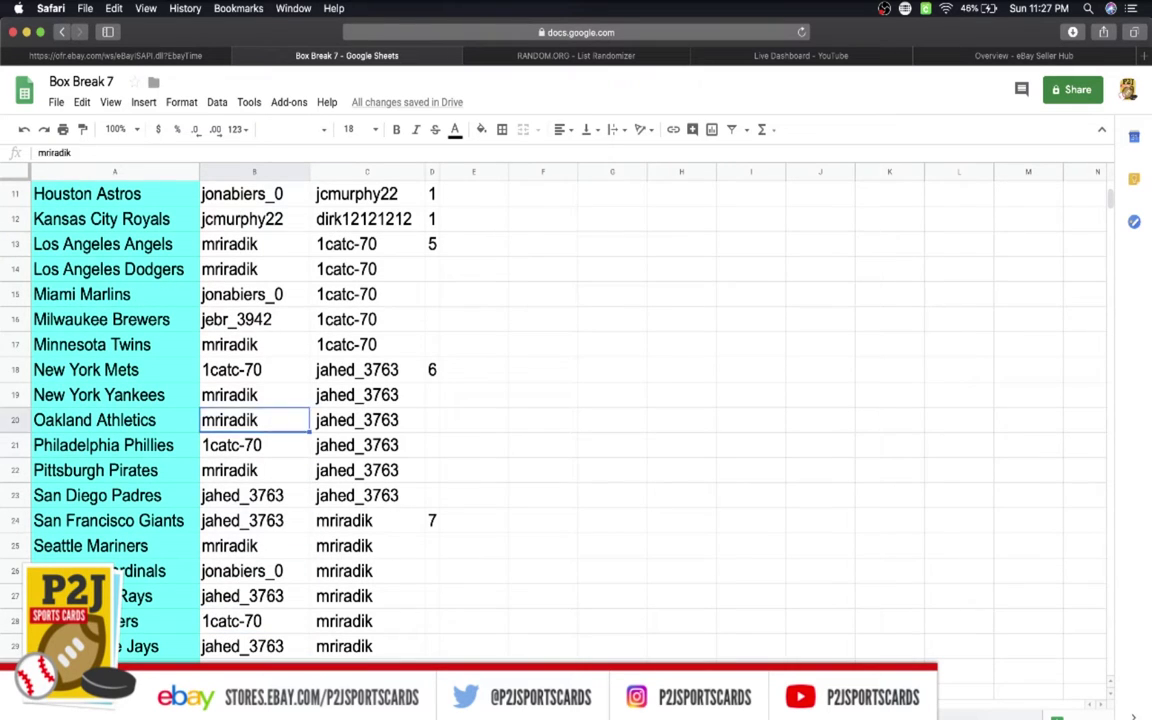
key(Up)
key(Up)
key(Up)
key(Up)
key(Up)
key(Up)
key(Up)
key(Up)
key(Up)
key(Up)
key(Up)
key(Up)
key(Up)
key(Up)
key(Up)
key(Up)
key(Up)
key(Up)
key(Up)
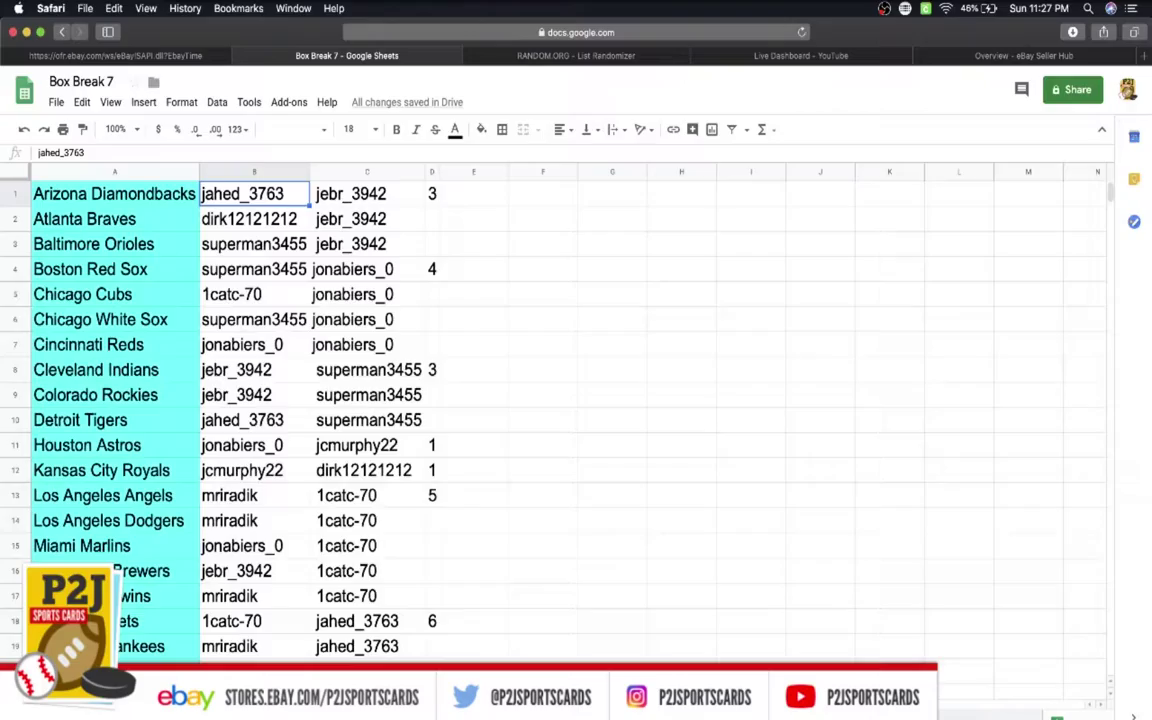